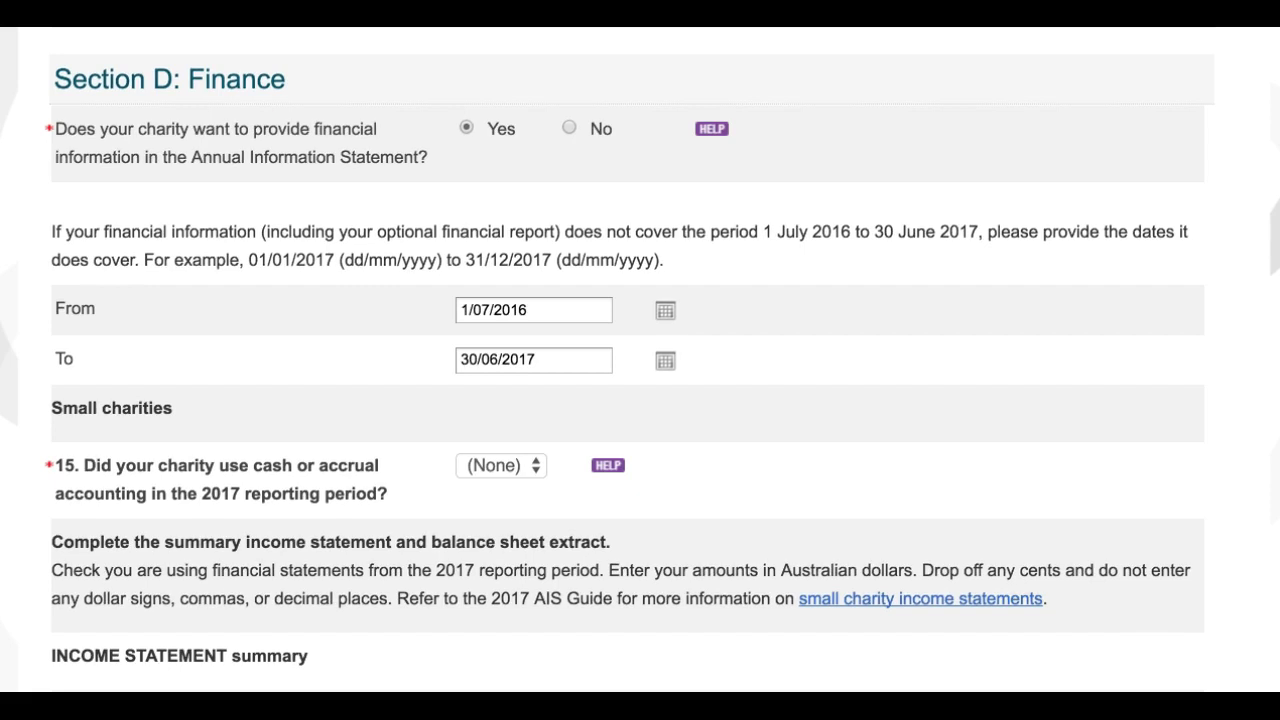
# Scroll through the still-empty income statement and balance sheet fields
pyautogui.scroll(-5, 640, 400)
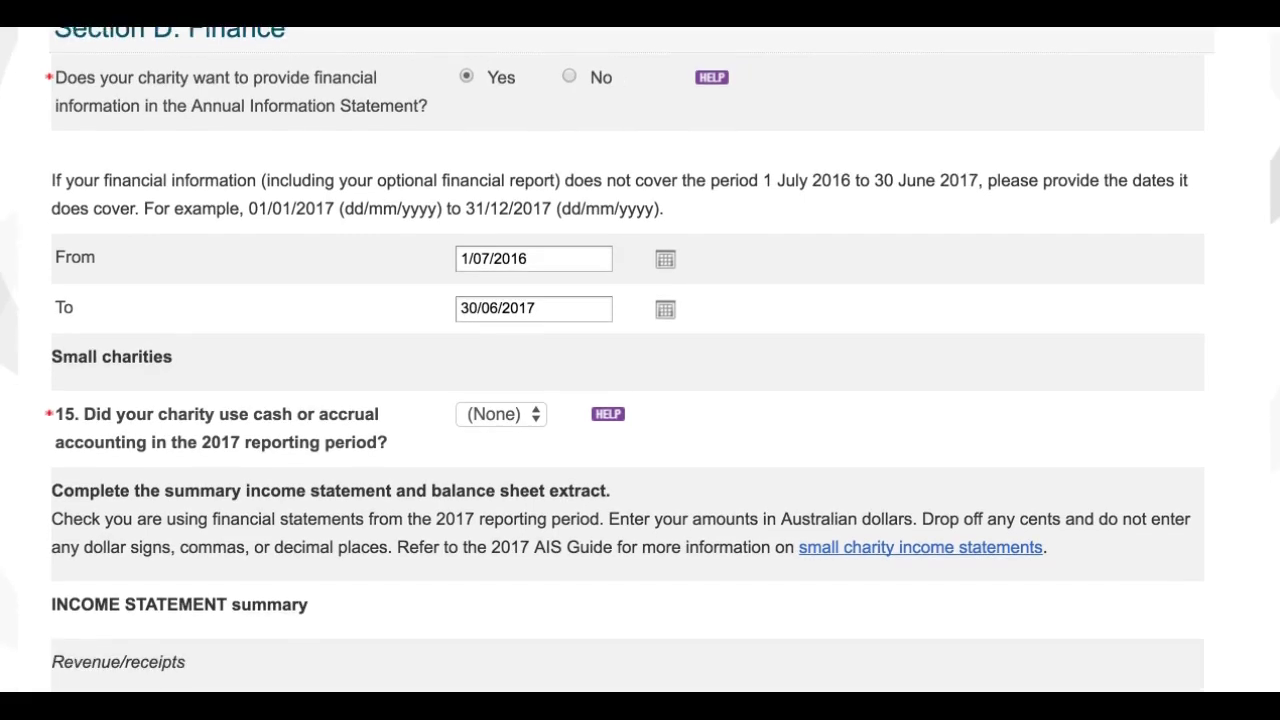
pyautogui.scroll(-5, 640, 400)
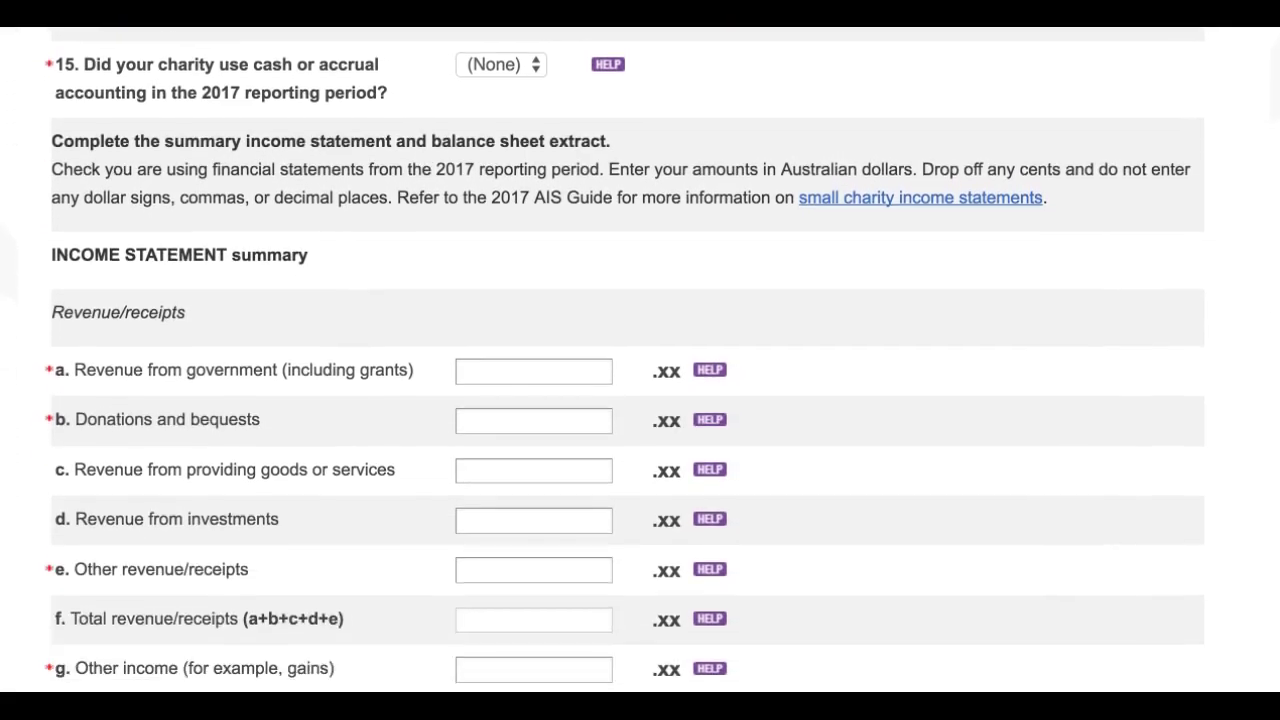
pyautogui.scroll(-4, 640, 400)
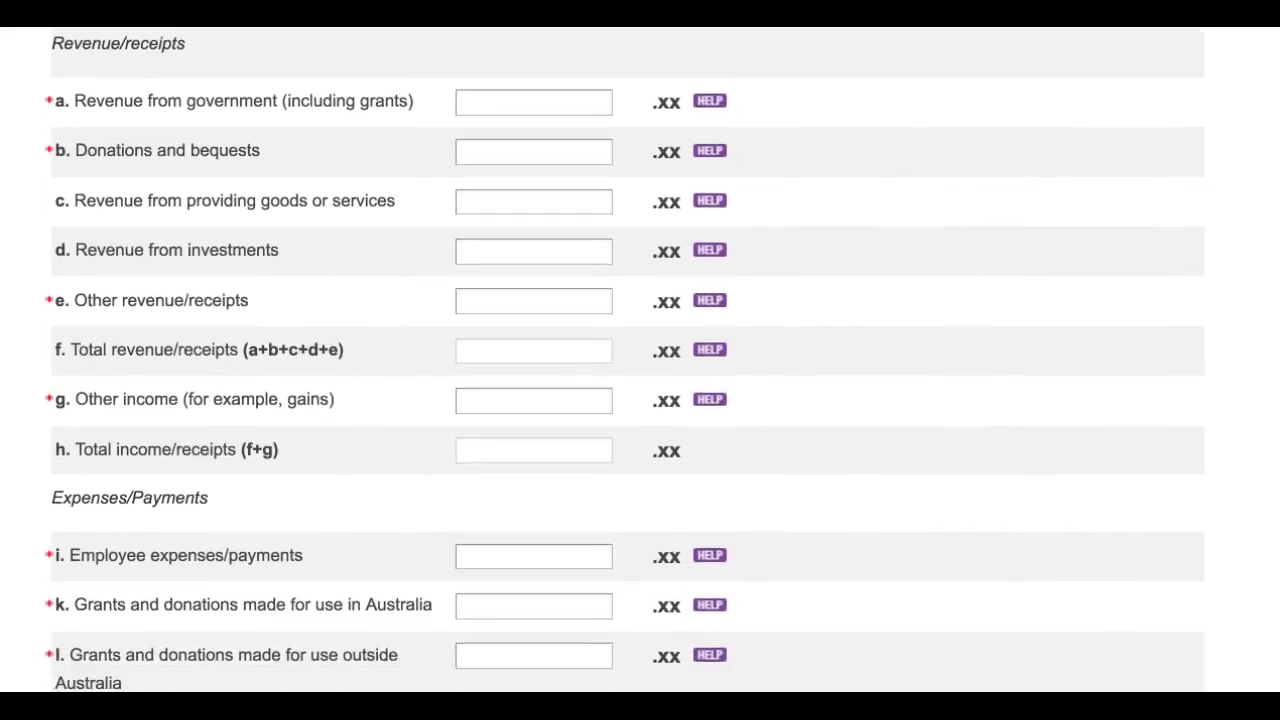
pyautogui.scroll(-4, 640, 400)
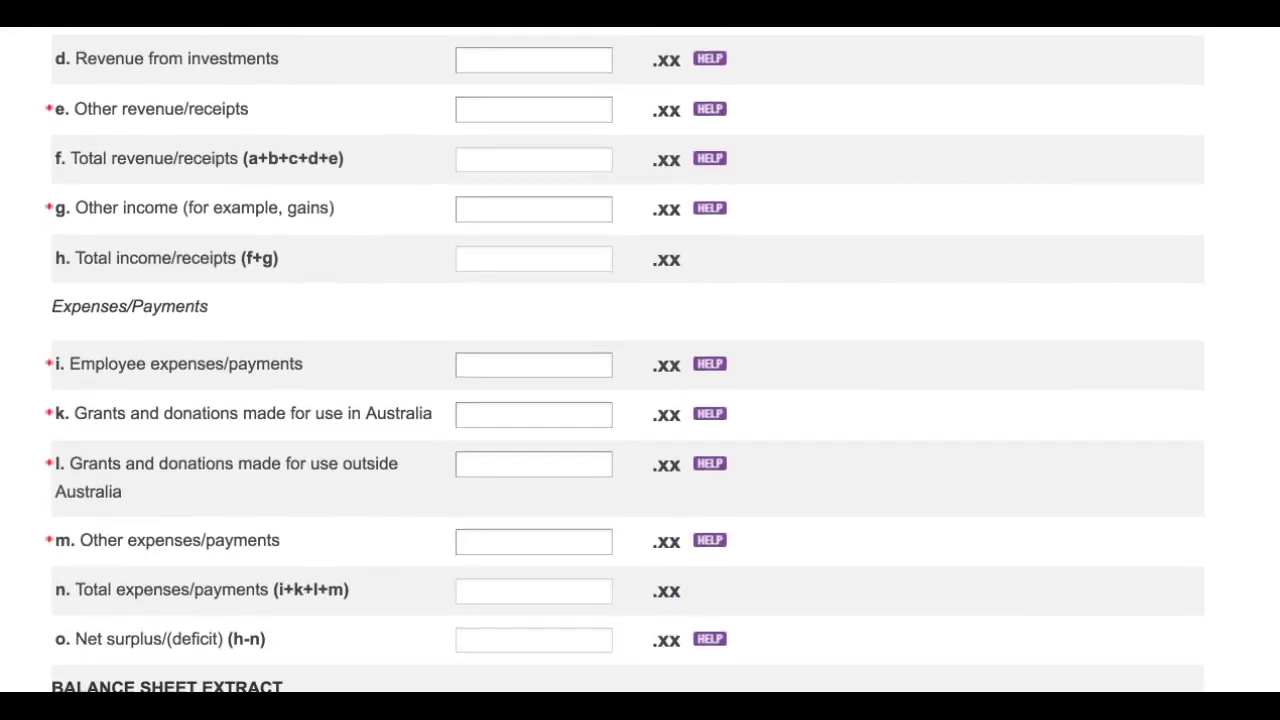
pyautogui.scroll(-4, 640, 400)
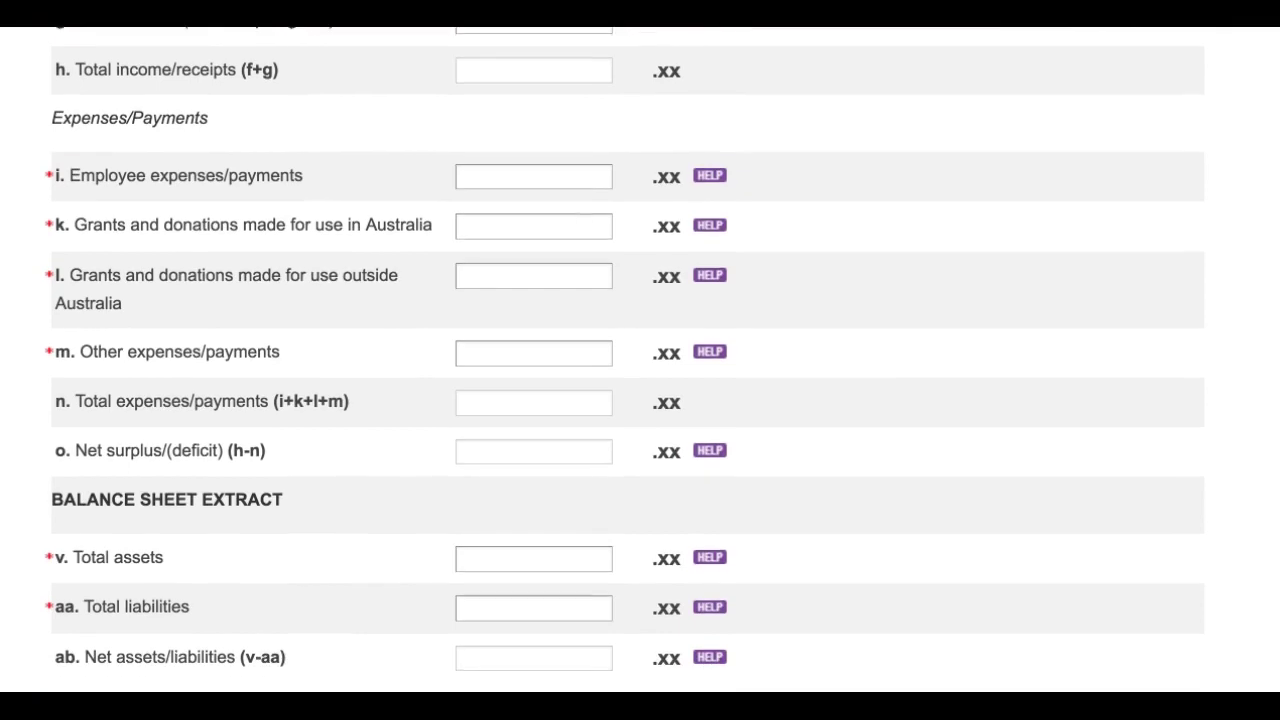
pyautogui.scroll(-4, 640, 400)
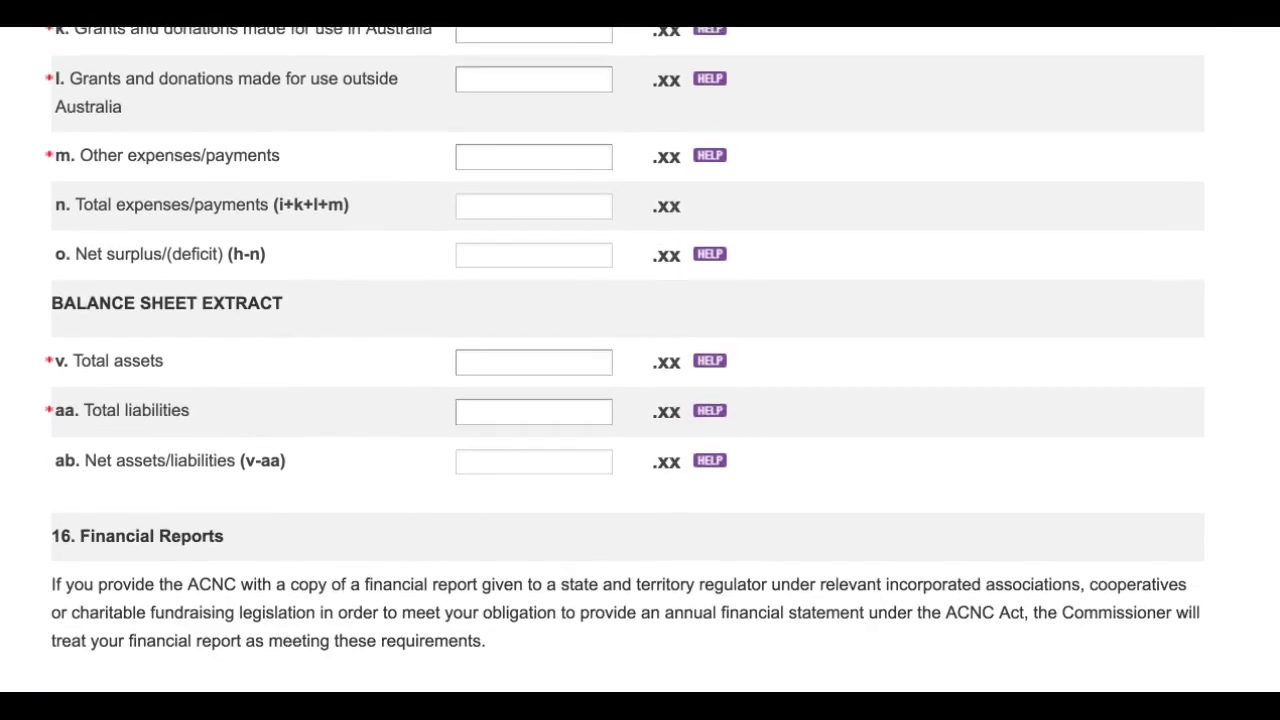
pyautogui.scroll(-1, 640, 400)
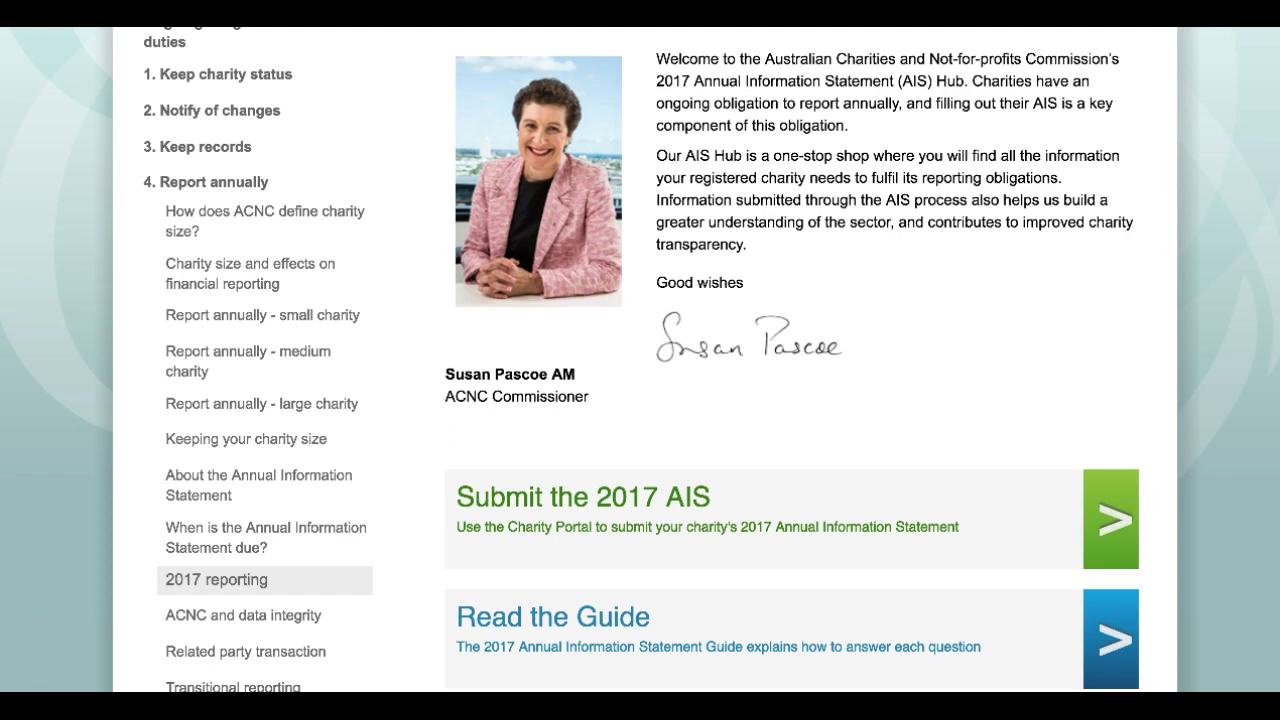
pyautogui.click(718, 645)
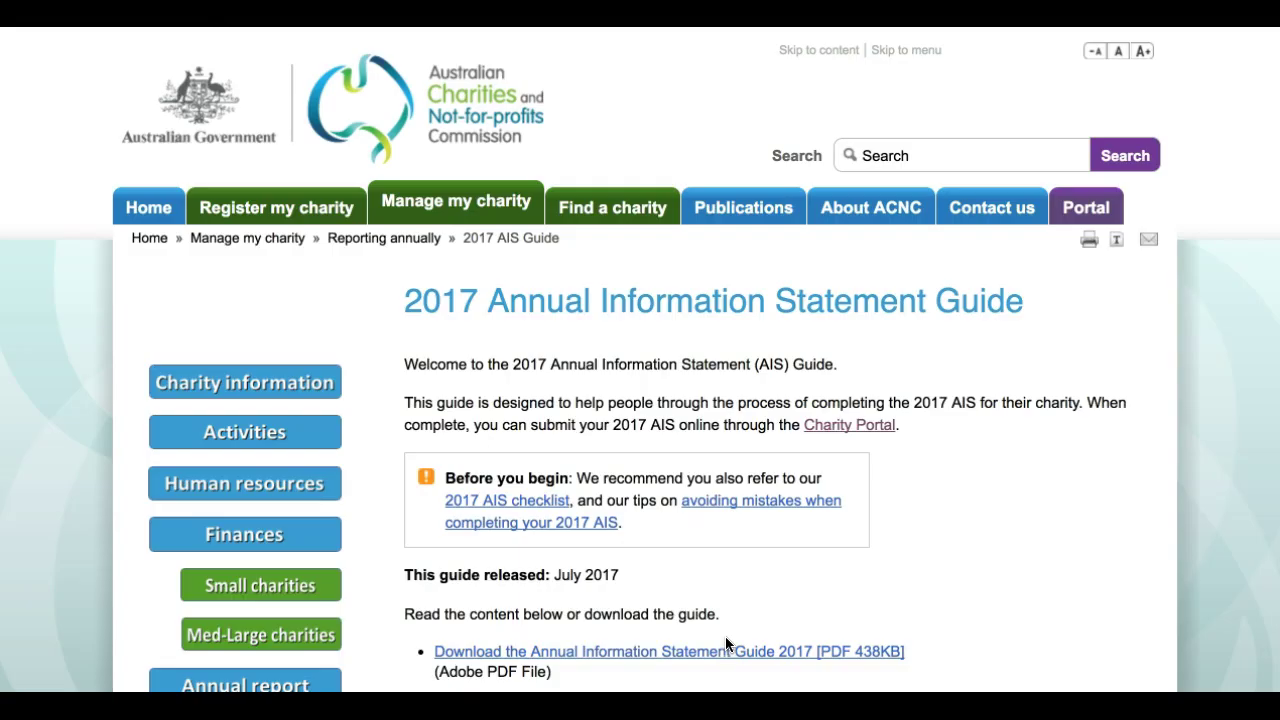
pyautogui.click(266, 587)
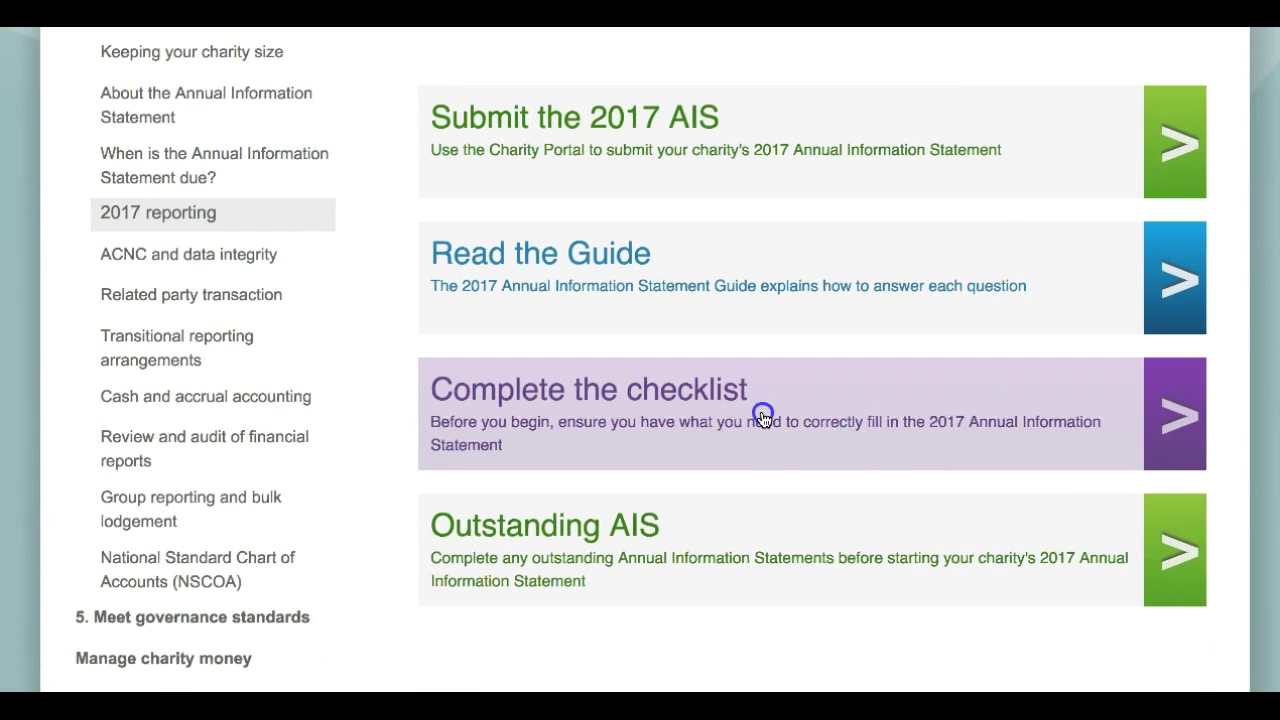
pyautogui.click(763, 418)
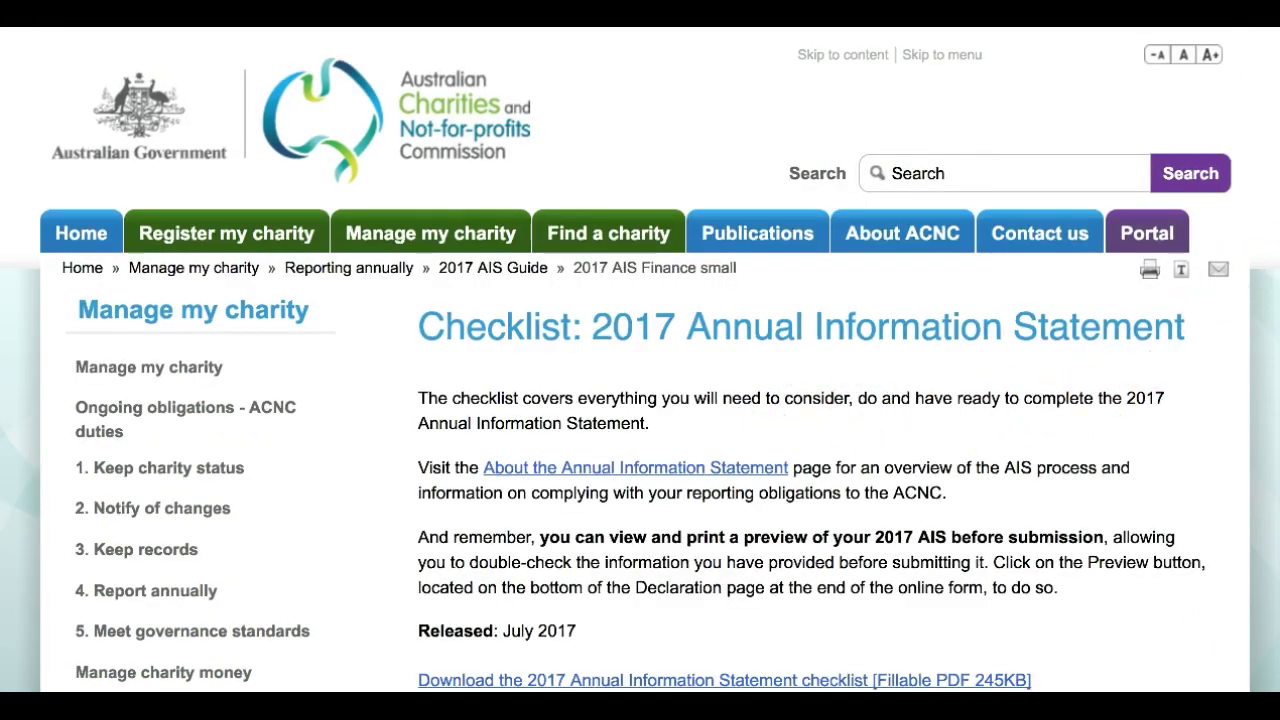
# Read down the 2017 AIS checklist to the information to have on hand, then open the avoiding-mistakes tips
pyautogui.scroll(-2, 1188, 324)
pyautogui.scroll(-8, 640, 360)
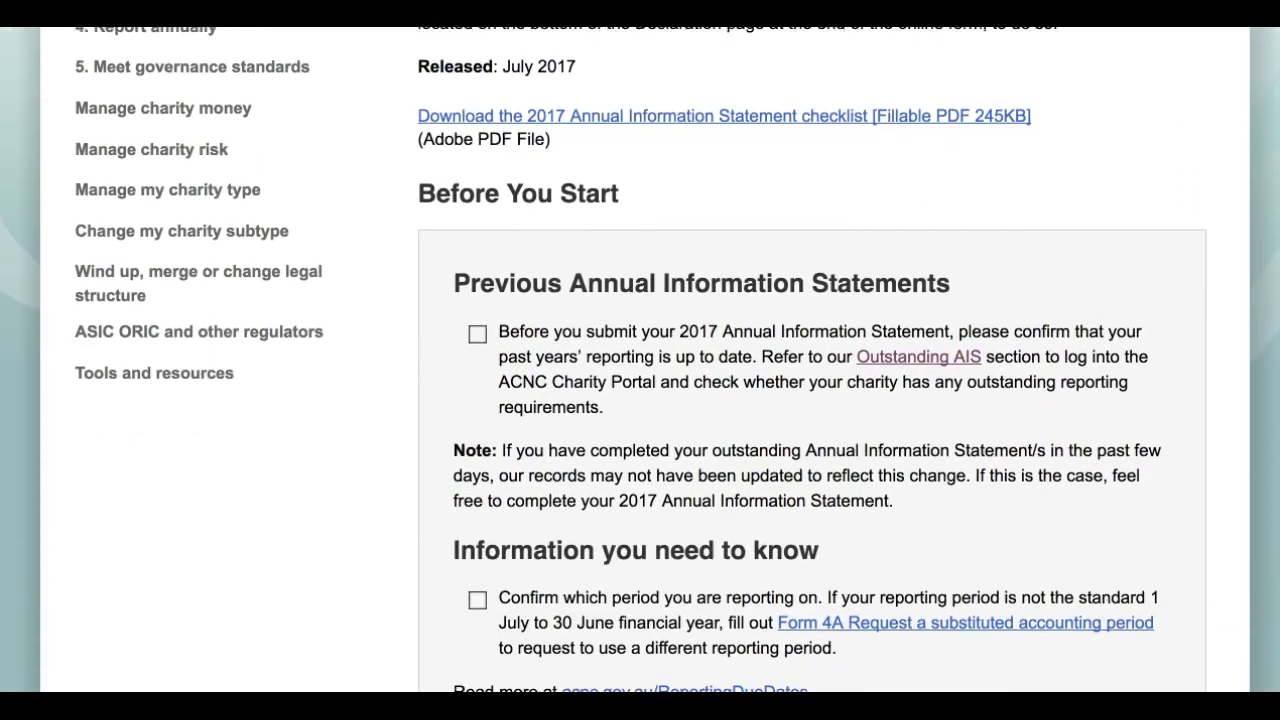
pyautogui.scroll(-5, 640, 360)
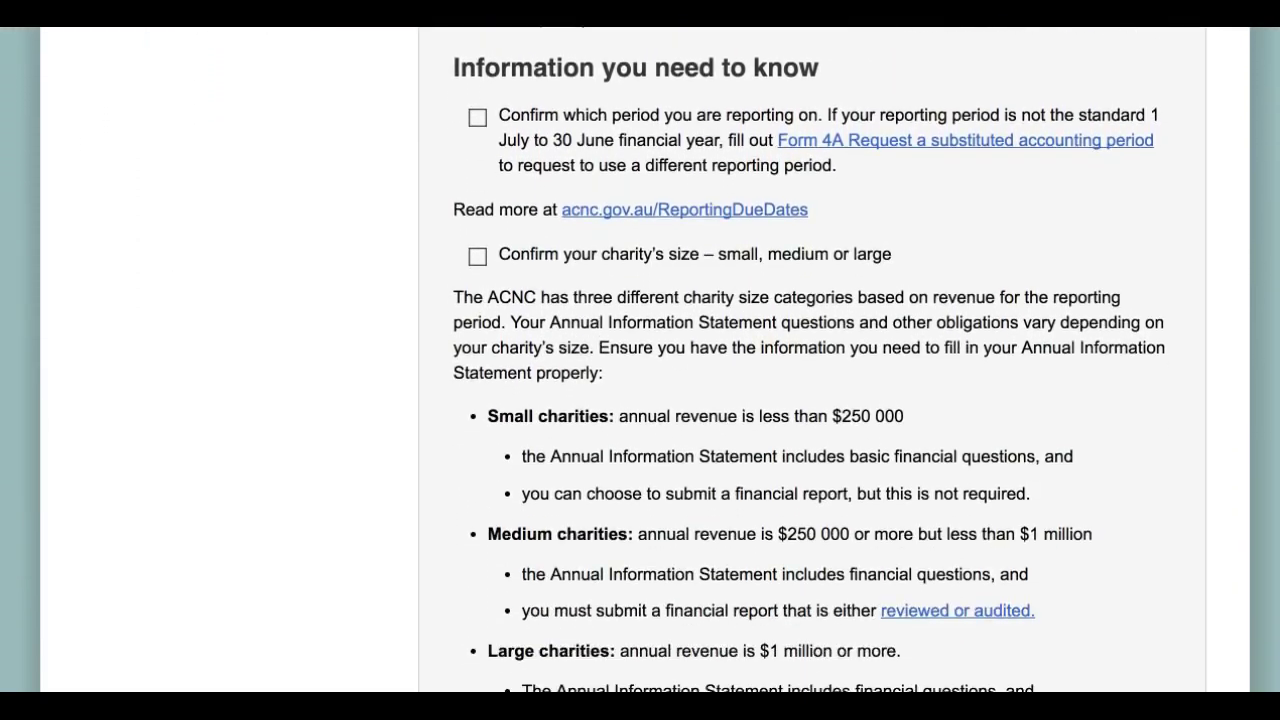
pyautogui.scroll(-7, 640, 360)
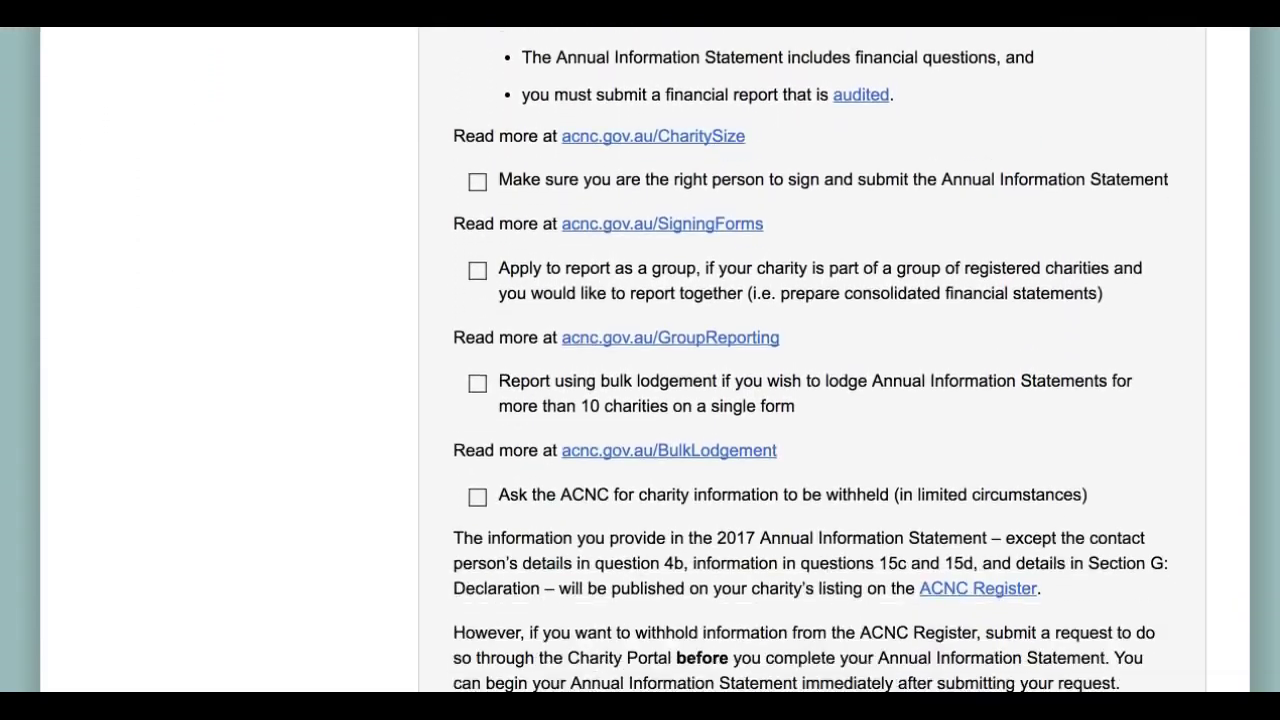
pyautogui.scroll(-5, 640, 360)
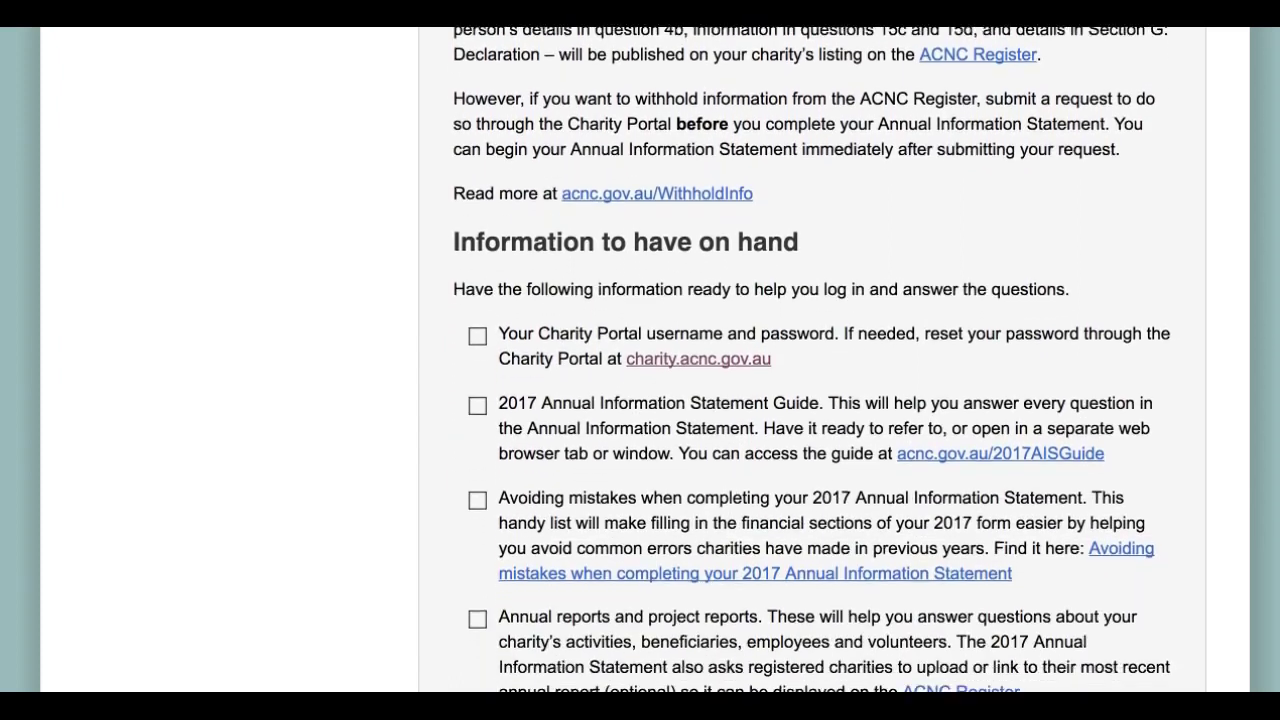
pyautogui.scroll(-1, 640, 360)
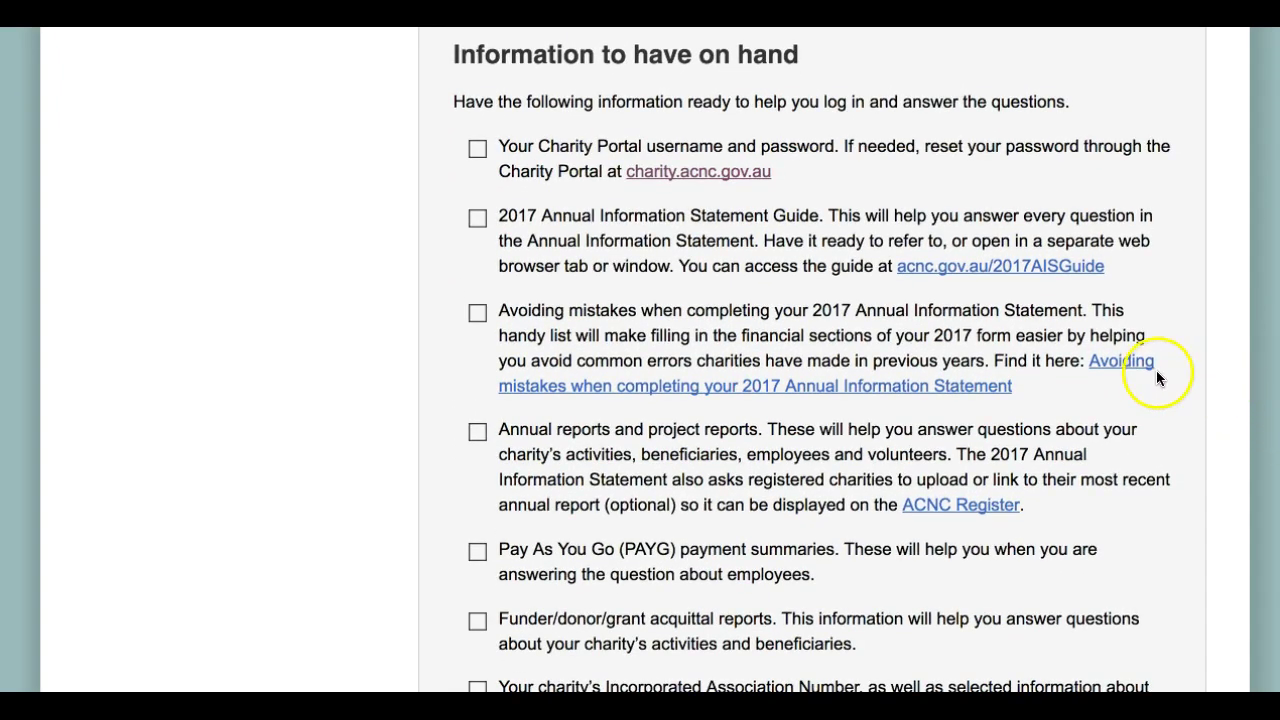
pyautogui.click(1122, 369)
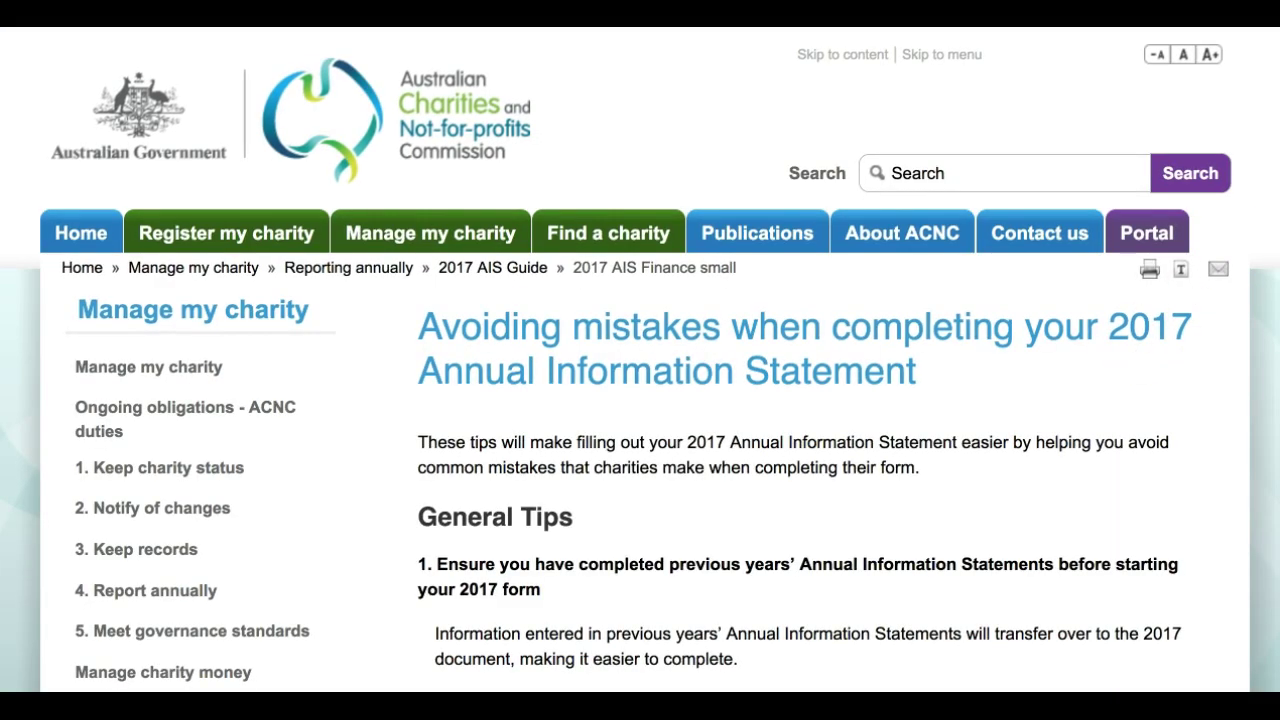
# Scroll through the tips on avoiding mistakes in the 2017 Annual Information Statement
pyautogui.scroll(-6, 640, 360)
pyautogui.scroll(-3, 640, 360)
pyautogui.scroll(-4, 640, 360)
pyautogui.scroll(-4, 640, 360)
pyautogui.scroll(-5, 640, 360)
pyautogui.scroll(-5, 640, 360)
pyautogui.scroll(-2, 640, 360)
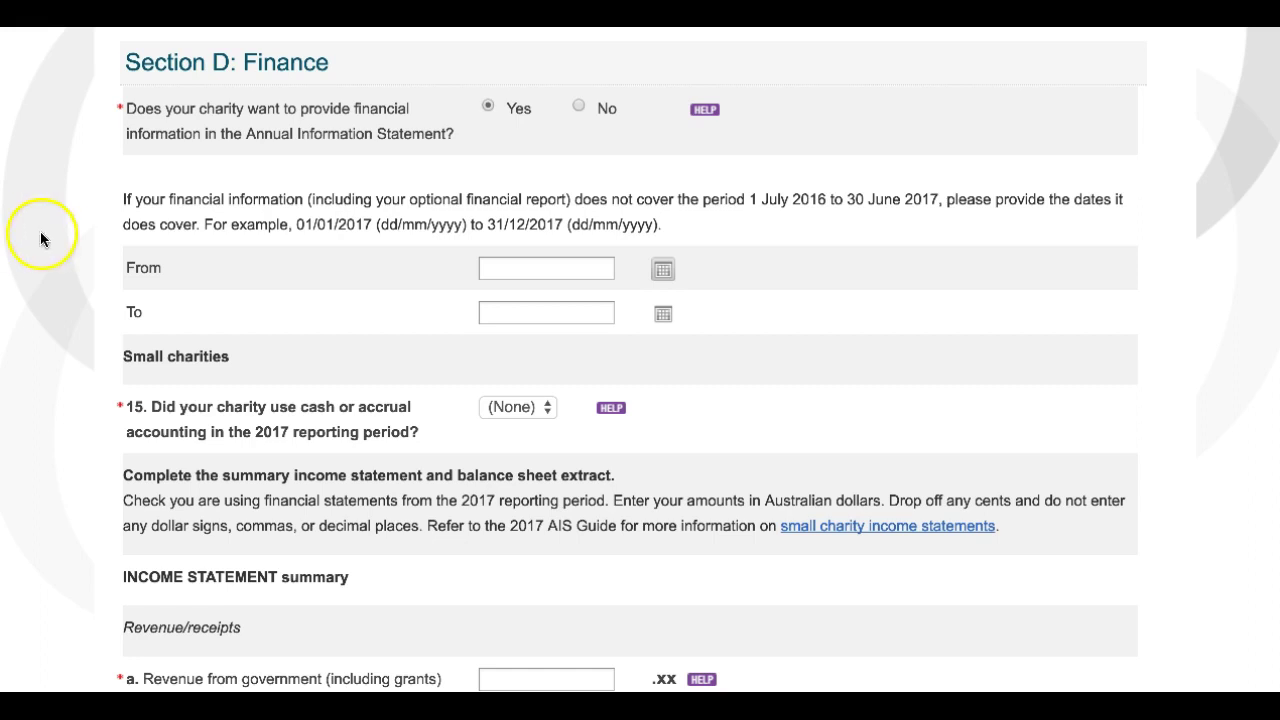
# Show question 15's help note on cash versus accrual accounting and follow its acnc.gov.au/cashaccrual link
pyautogui.click(105, 213)
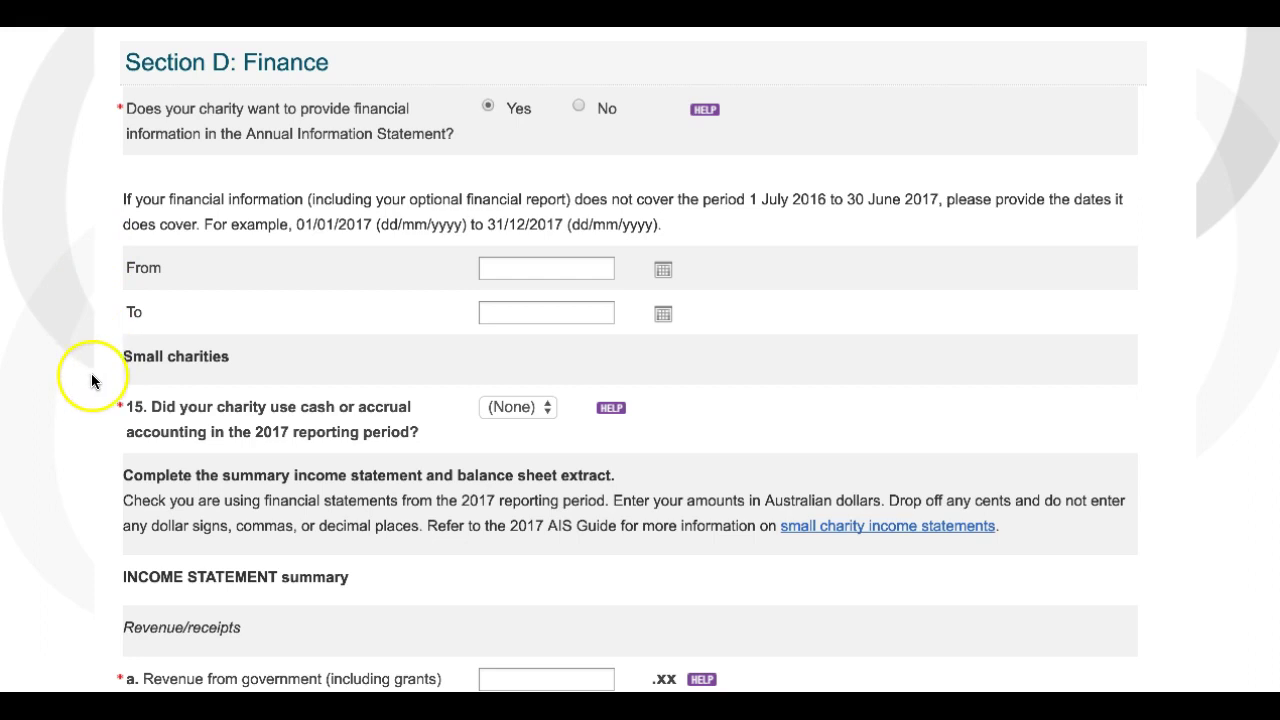
pyautogui.click(98, 420)
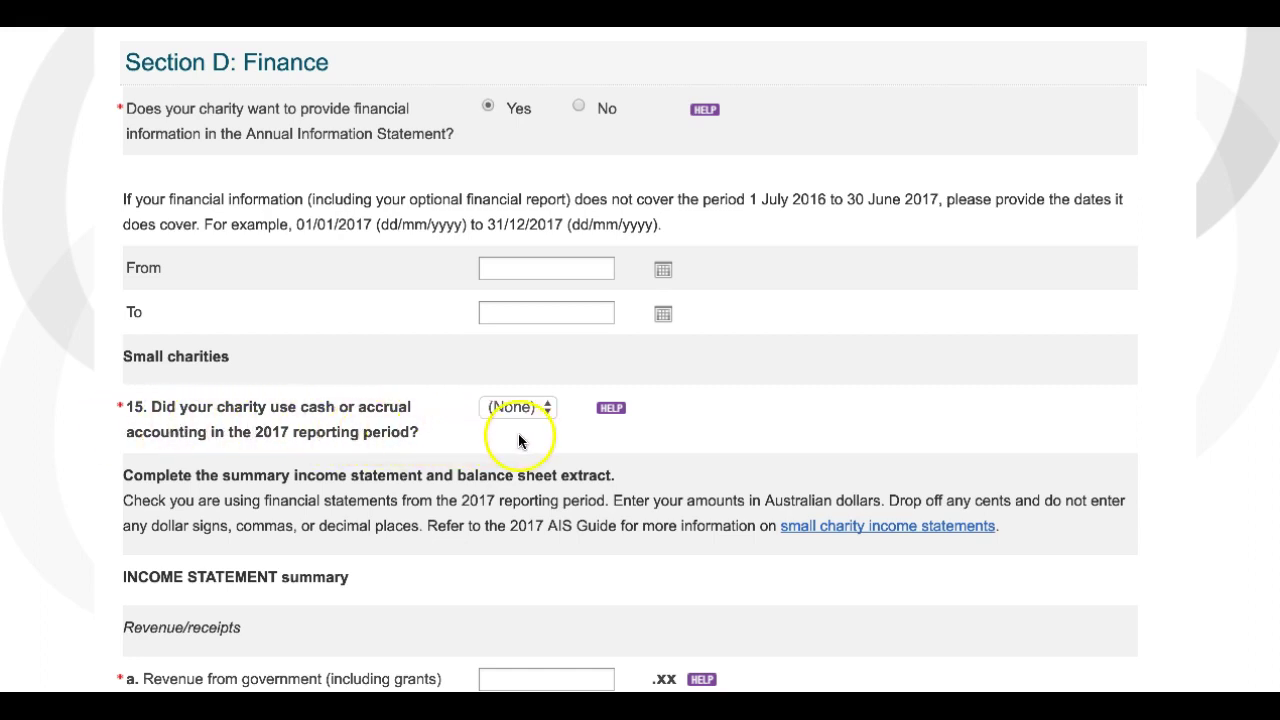
pyautogui.click(612, 408)
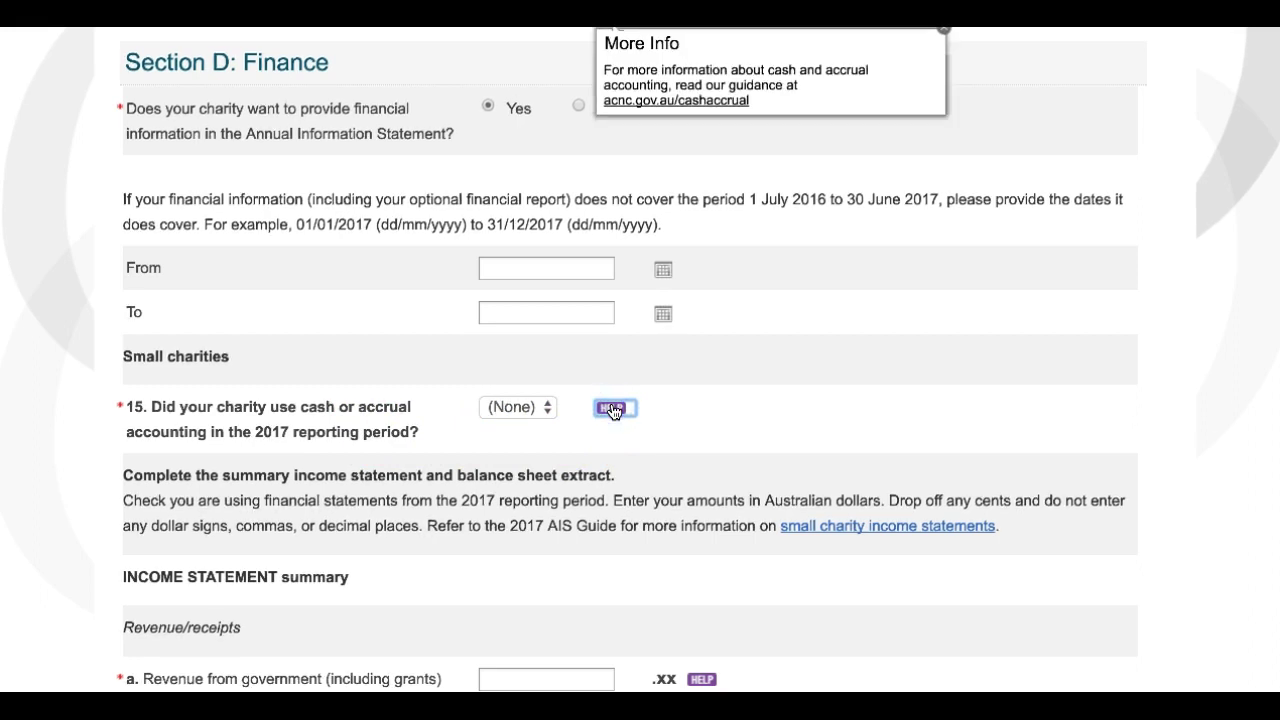
pyautogui.click(697, 102)
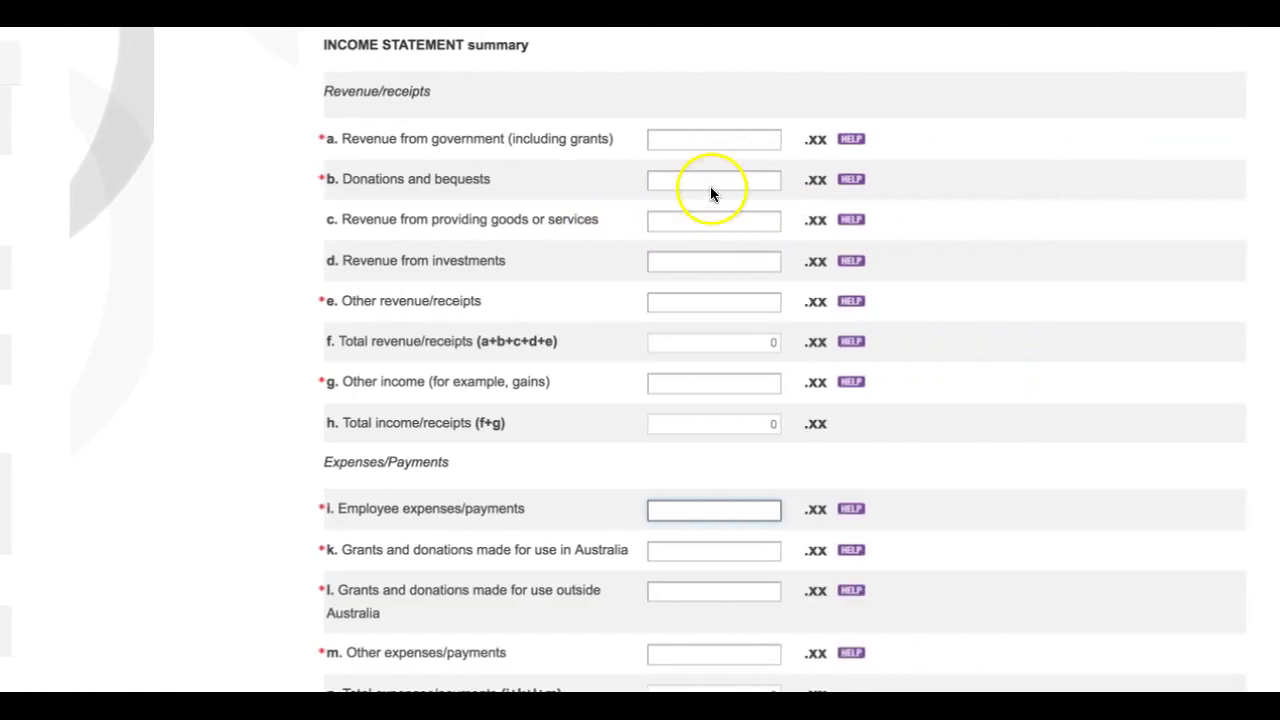
# Enter revenues: government 8000, donations 25000, goods/services 4000, investments 0, other revenue 6000
pyautogui.click(759, 139)
pyautogui.write('8000')
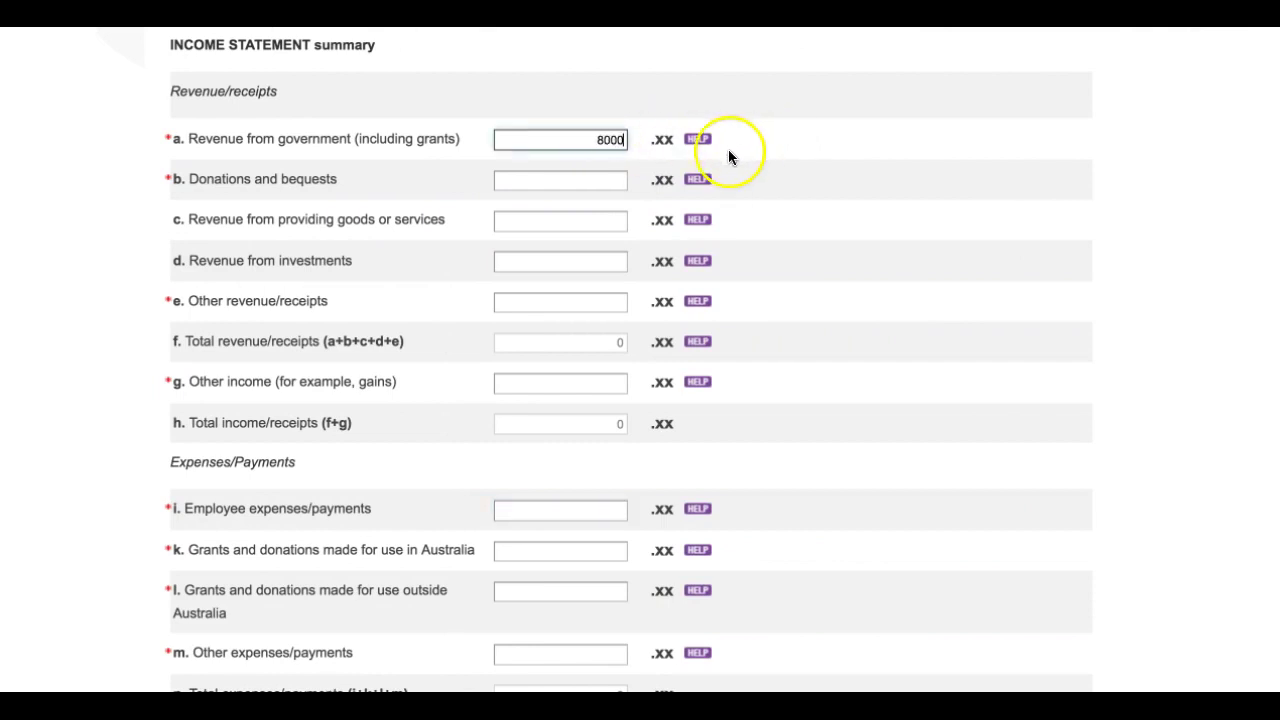
pyautogui.click(609, 181)
pyautogui.write('25000')
pyautogui.click(617, 222)
pyautogui.write('4000')
pyautogui.click(613, 262)
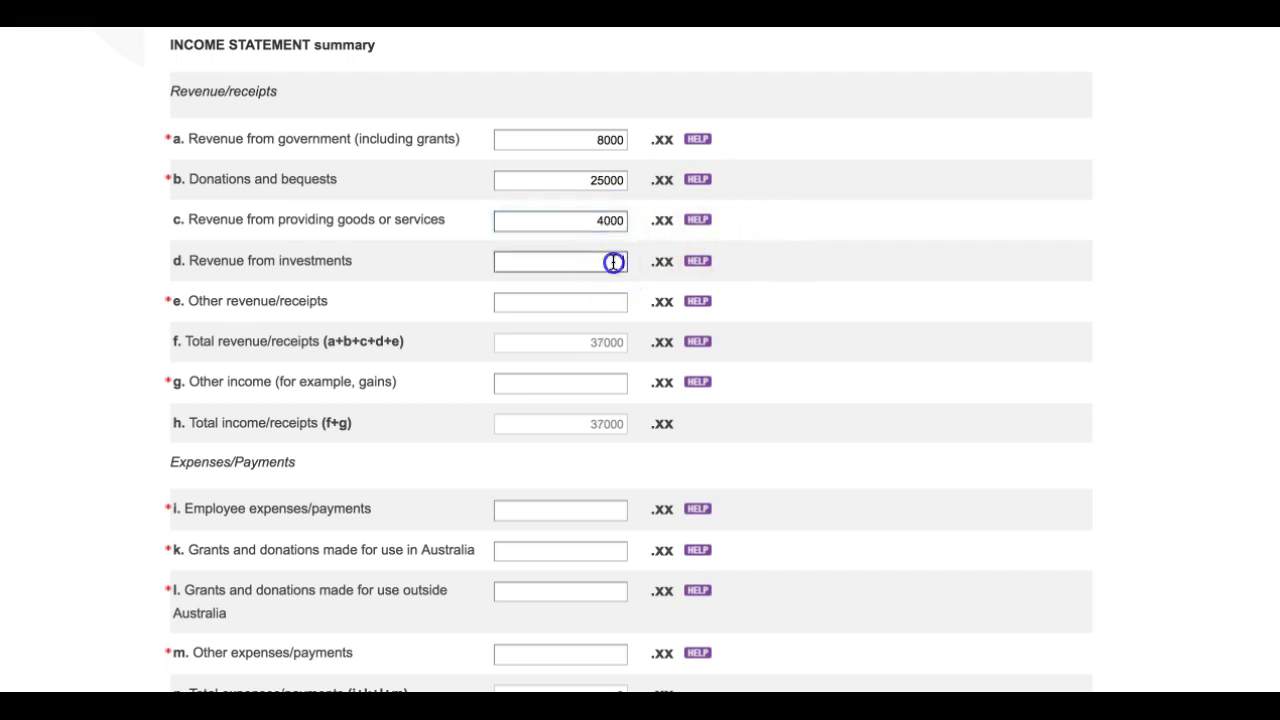
pyautogui.write('0')
pyautogui.click(616, 302)
pyautogui.write('6000')
# Enter other income 0, employee expenses 2000, and grants in and outside Australia as 0
pyautogui.click(600, 384)
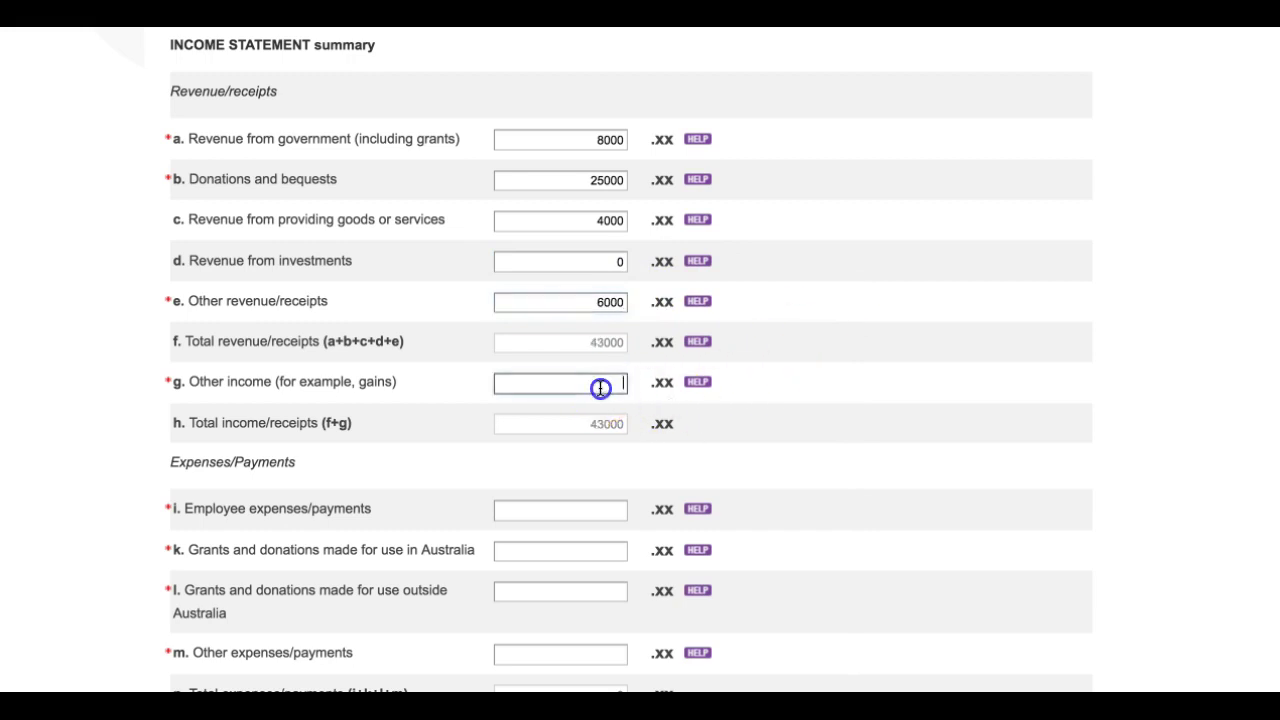
pyautogui.write('0')
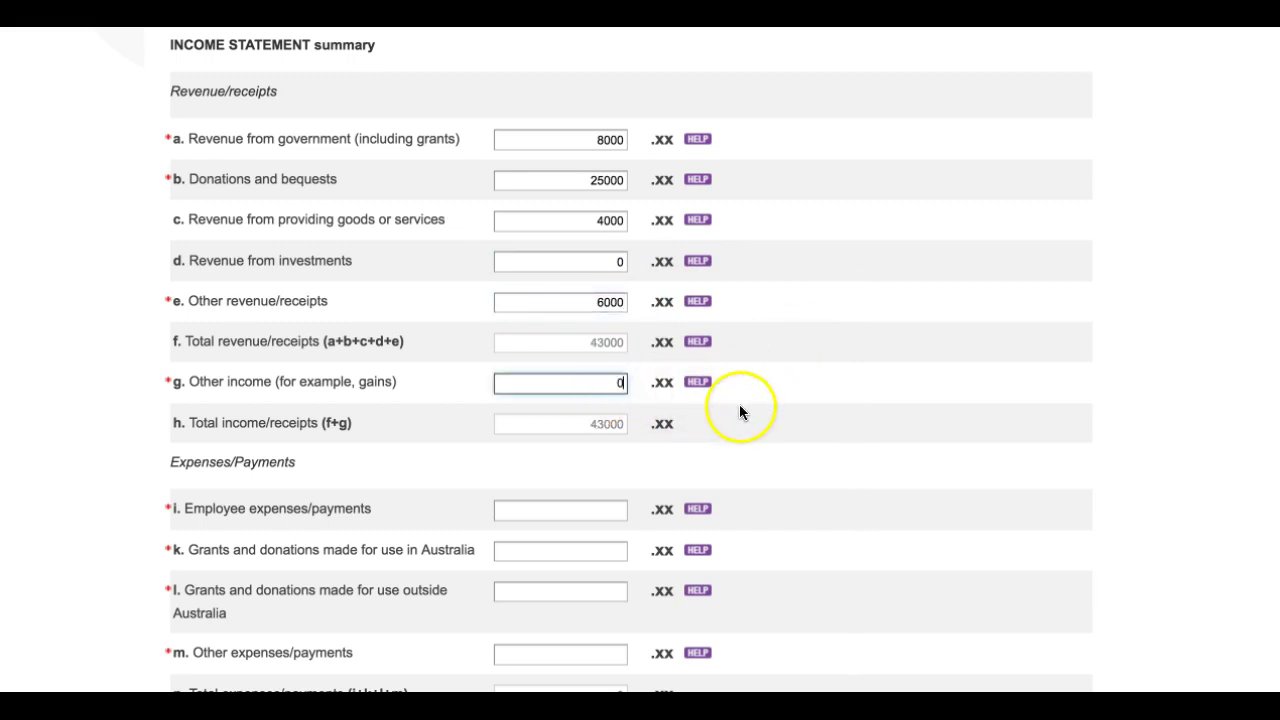
pyautogui.click(591, 513)
pyautogui.write('2000')
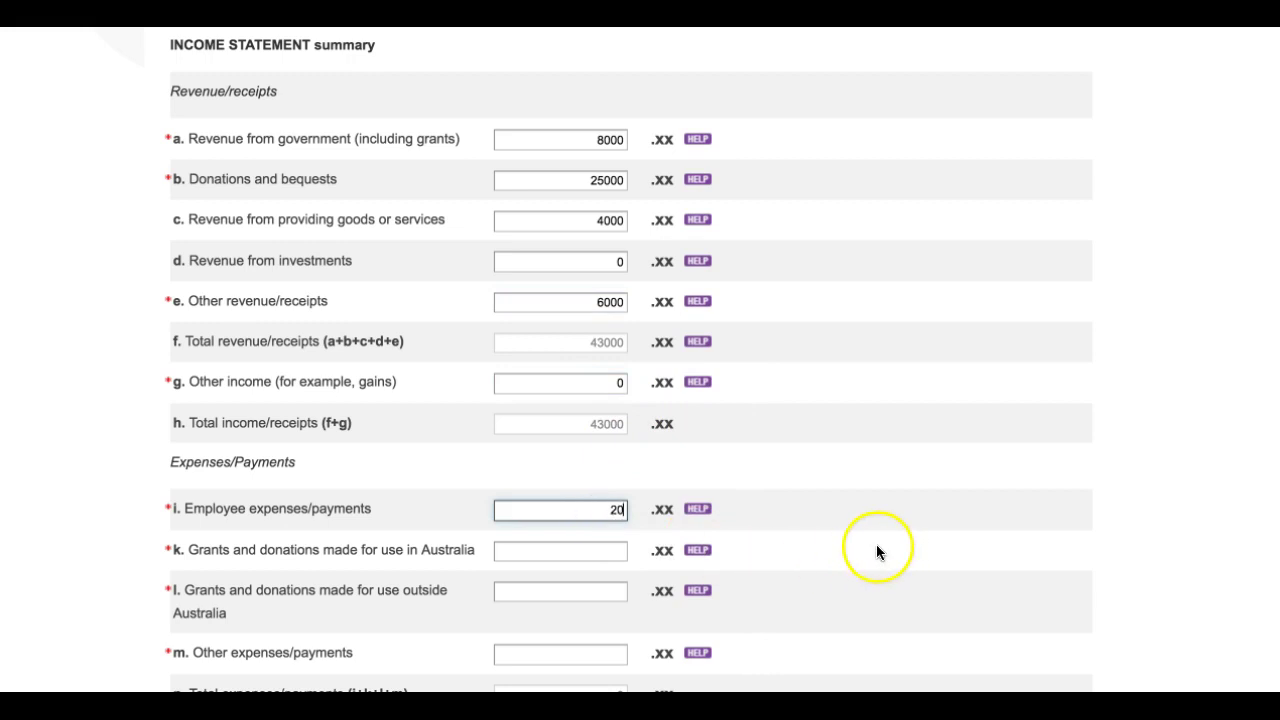
pyautogui.click(609, 555)
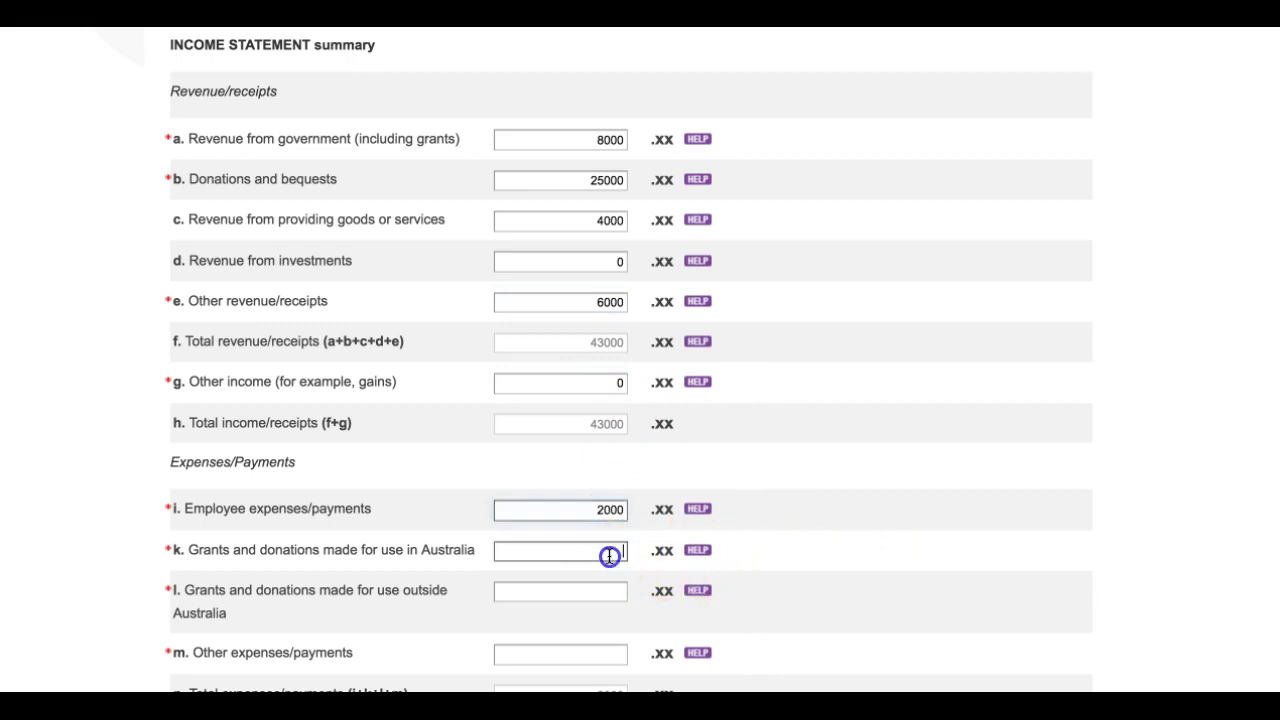
pyautogui.write('0')
pyautogui.click(610, 591)
pyautogui.write('0')
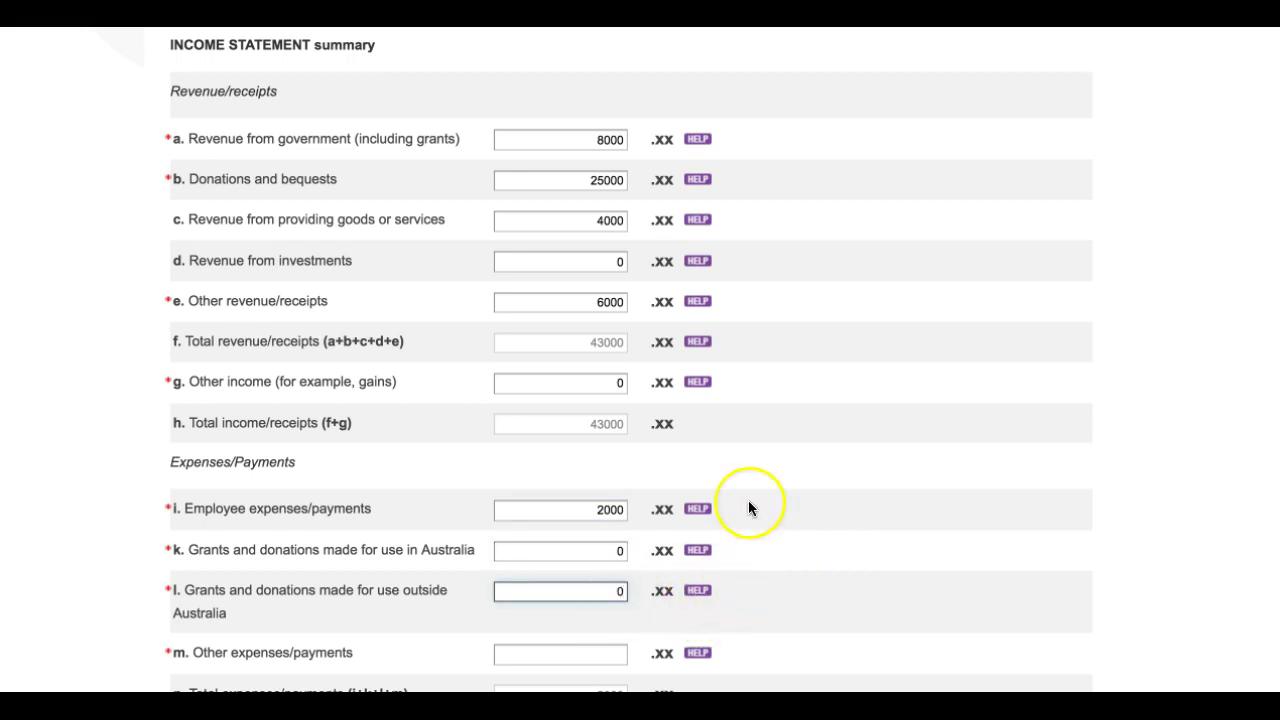
pyautogui.click(696, 142)
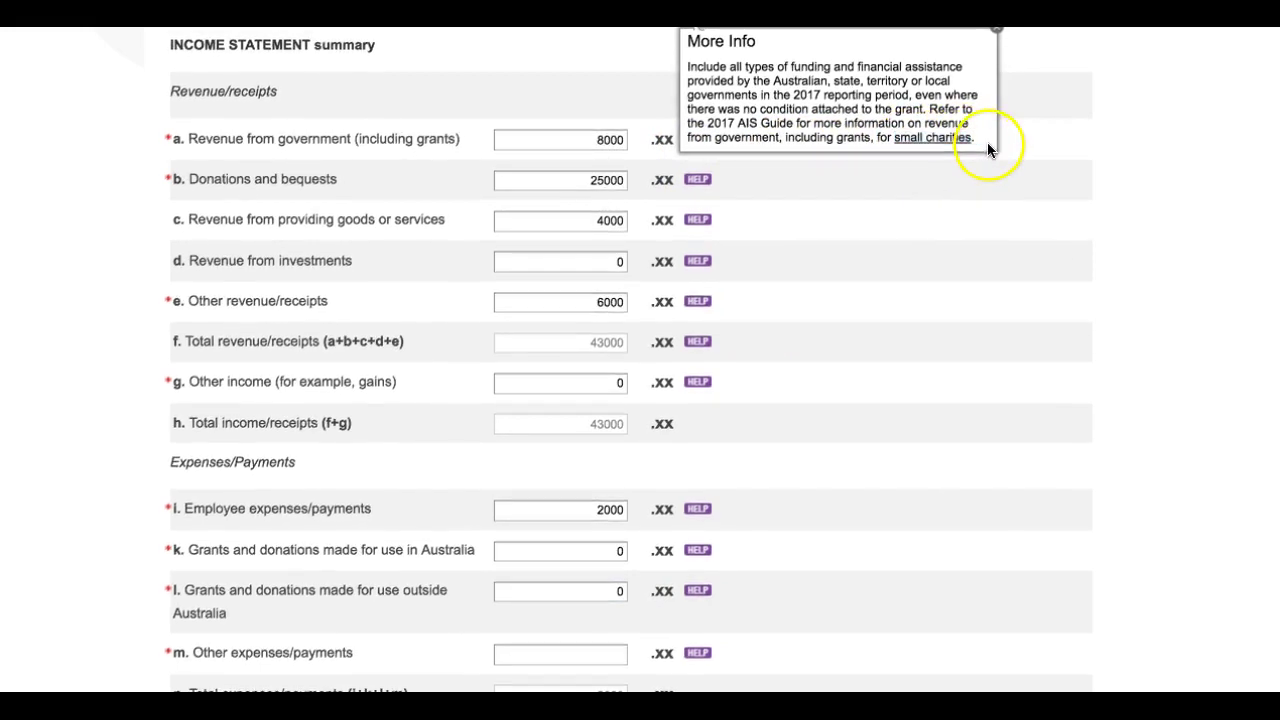
# Scroll down to the Balance Sheet Extract and save the Section D: Finance answers
pyautogui.scroll(-6, 640, 360)
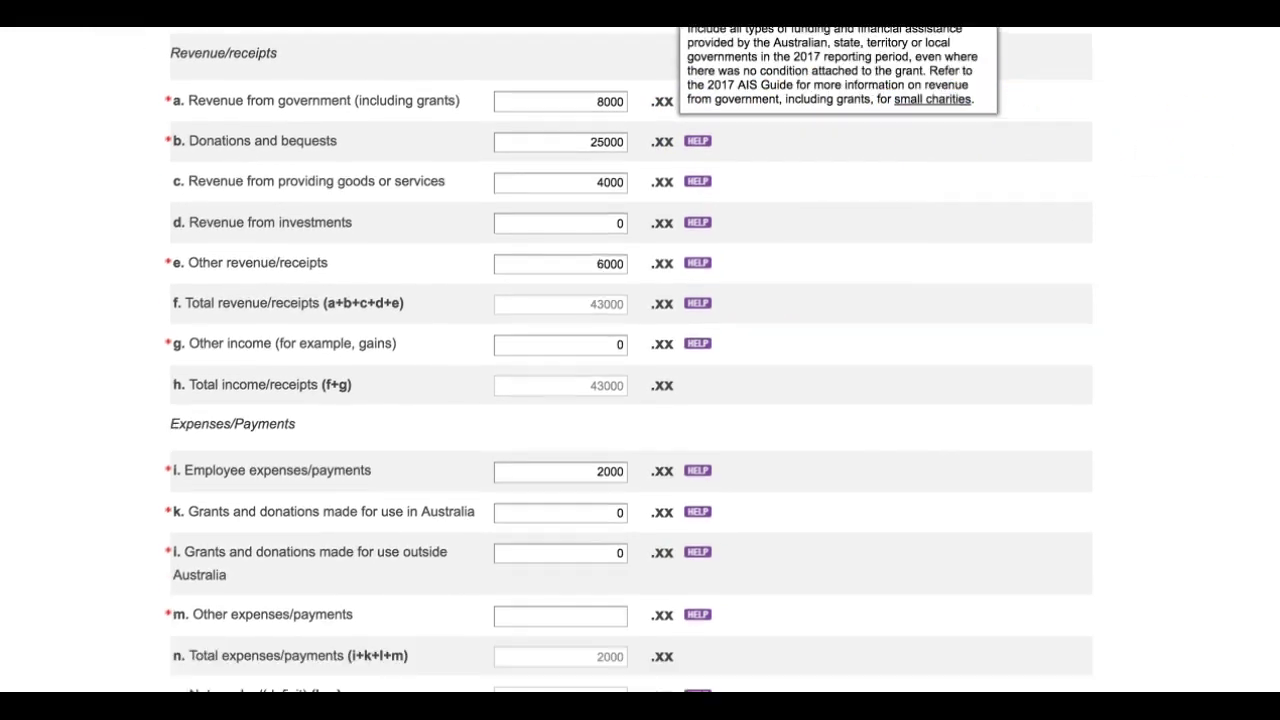
pyautogui.scroll(-1, 640, 360)
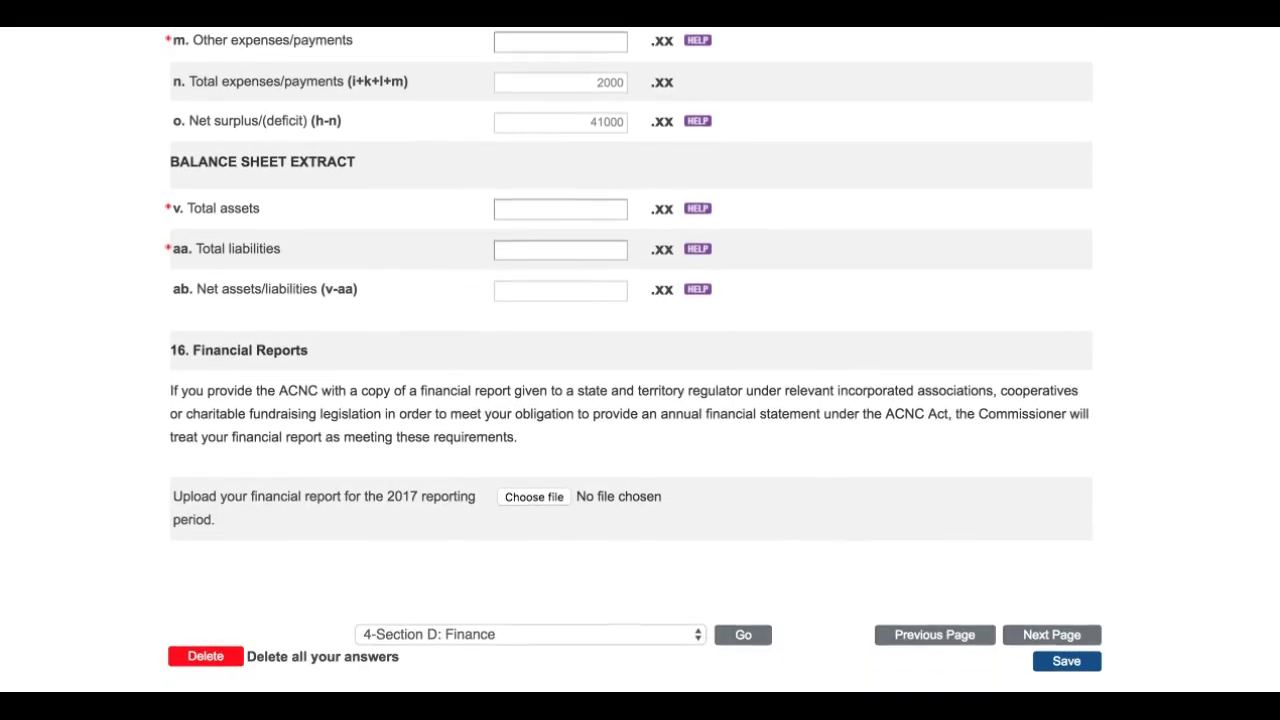
pyautogui.click(1108, 665)
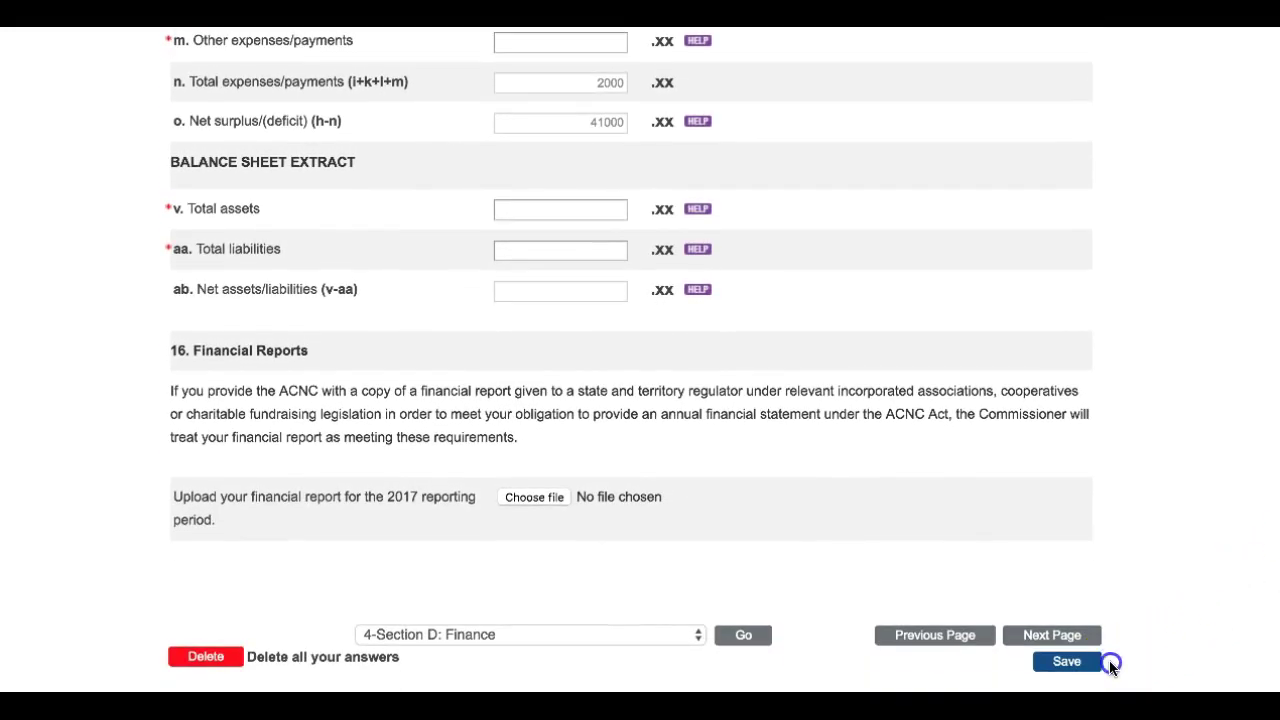